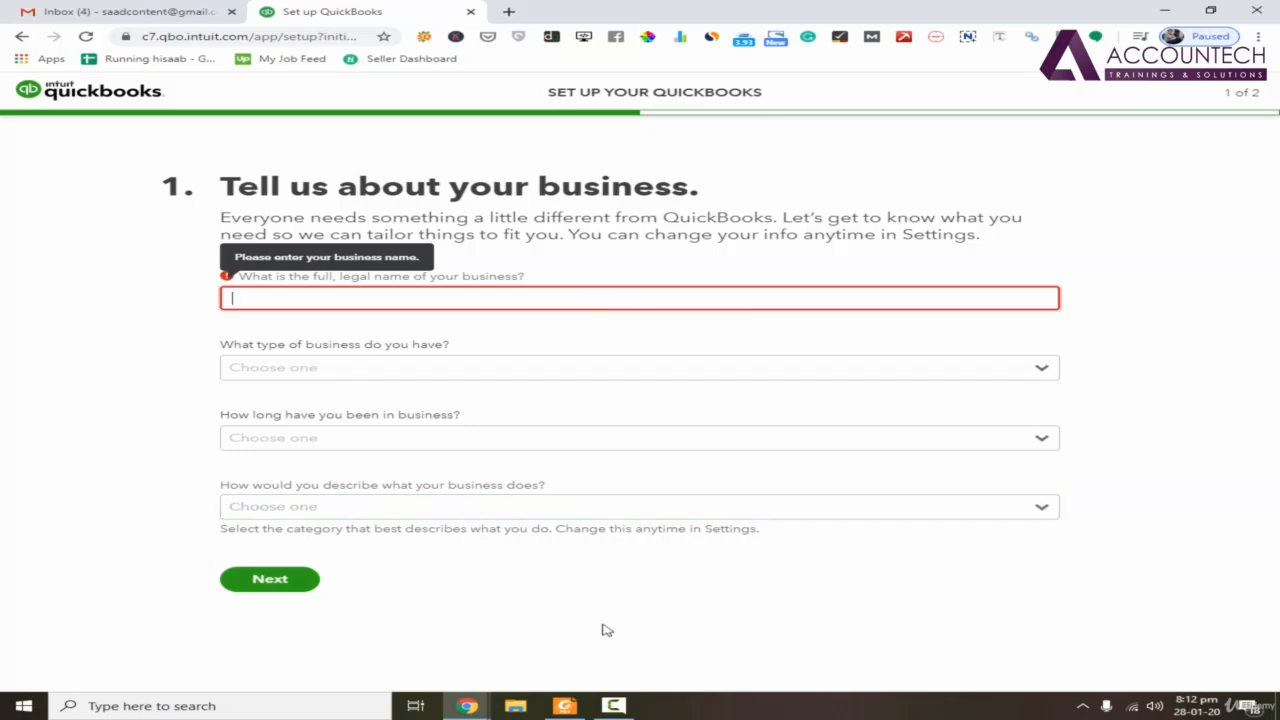
Switch to the Zain-Traders-2018 PDF in Foxit Reader and check the business name and opening balance date
{"action": "left_click", "coordinate": [563, 706]}
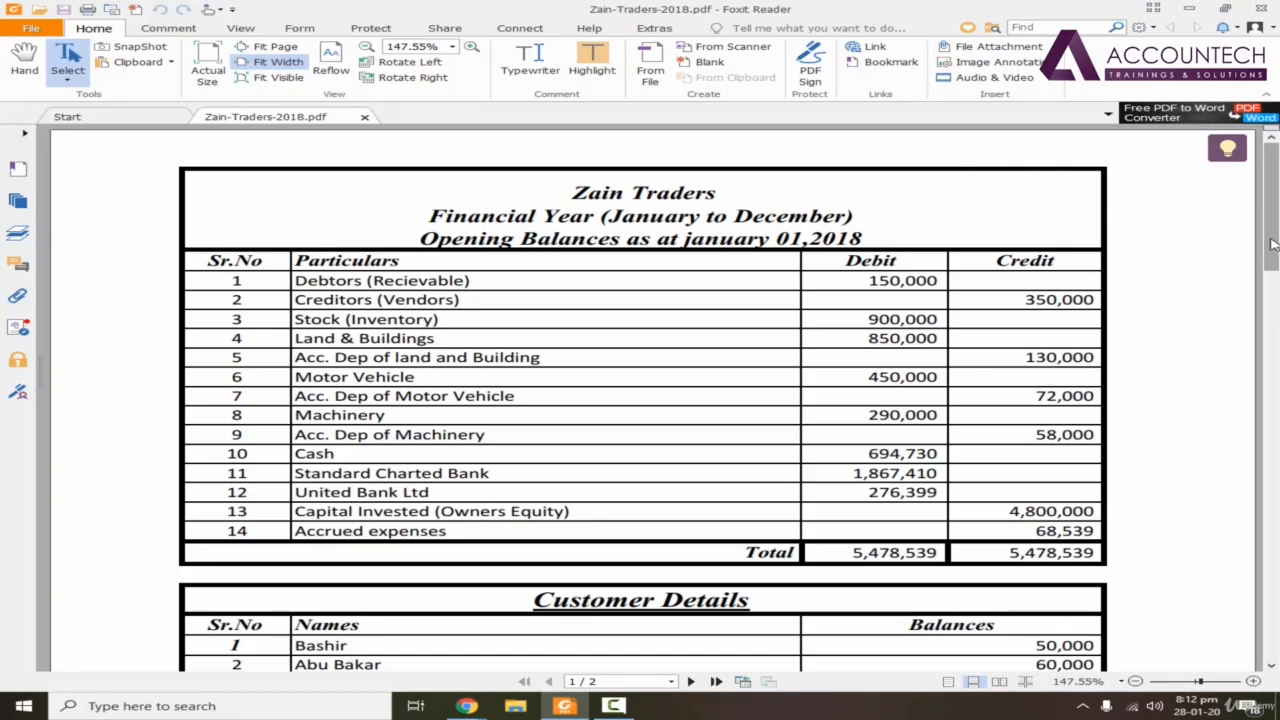
{"action": "scroll", "coordinate": [1272, 215], "scroll_direction": "down", "scroll_amount": 1}
{"action": "scroll", "coordinate": [1272, 215], "scroll_direction": "up", "scroll_amount": 1}
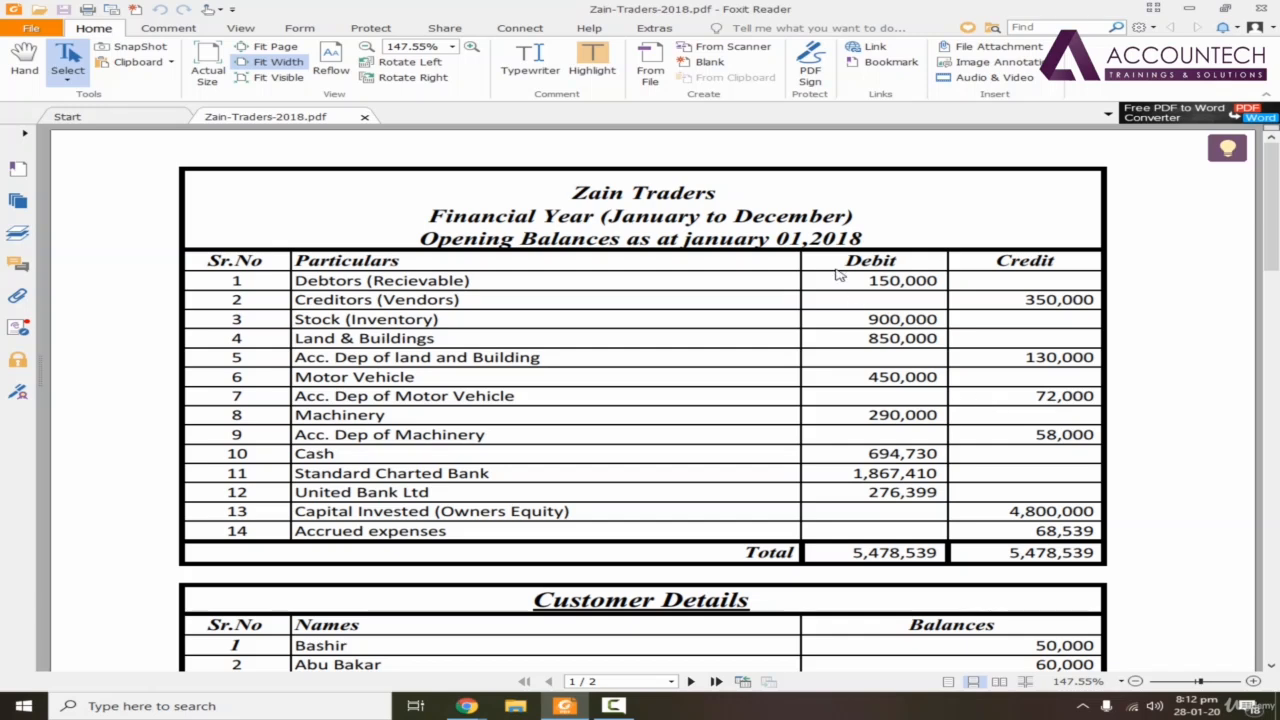
{"action": "left_click_drag", "start_coordinate": [573, 192], "coordinate": [724, 191]}
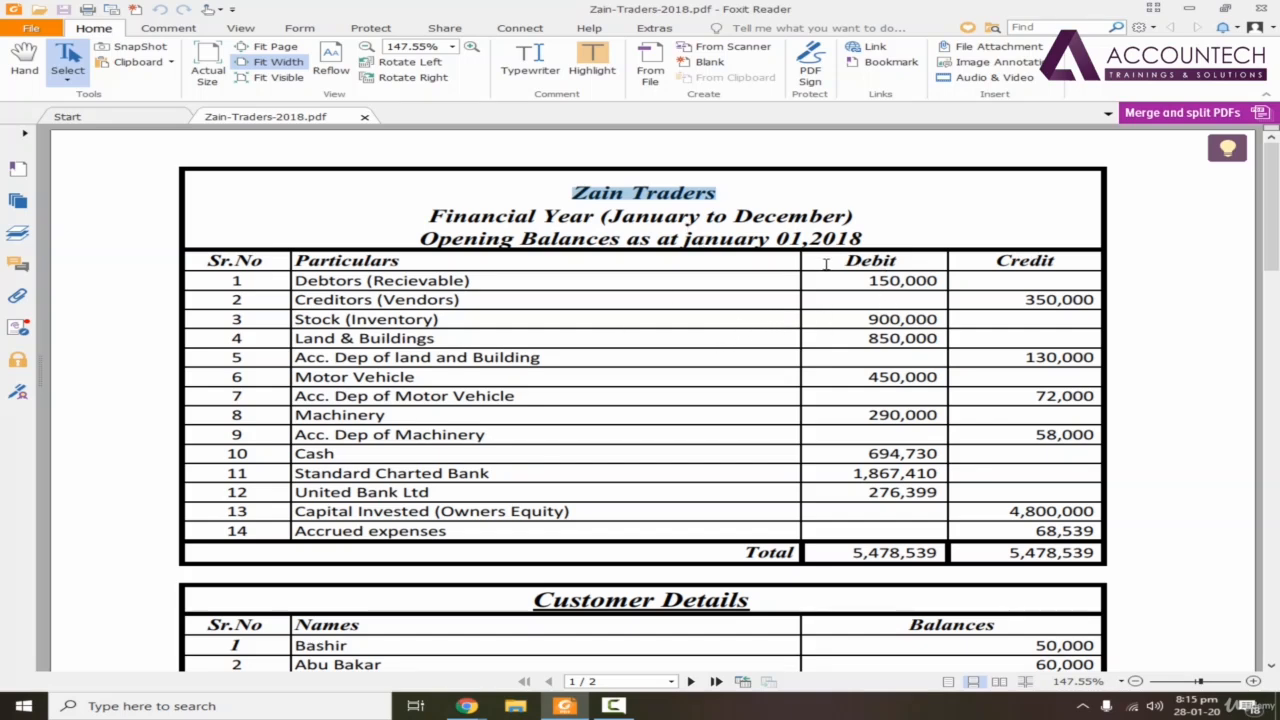
{"action": "left_click_drag", "start_coordinate": [705, 240], "coordinate": [853, 241]}
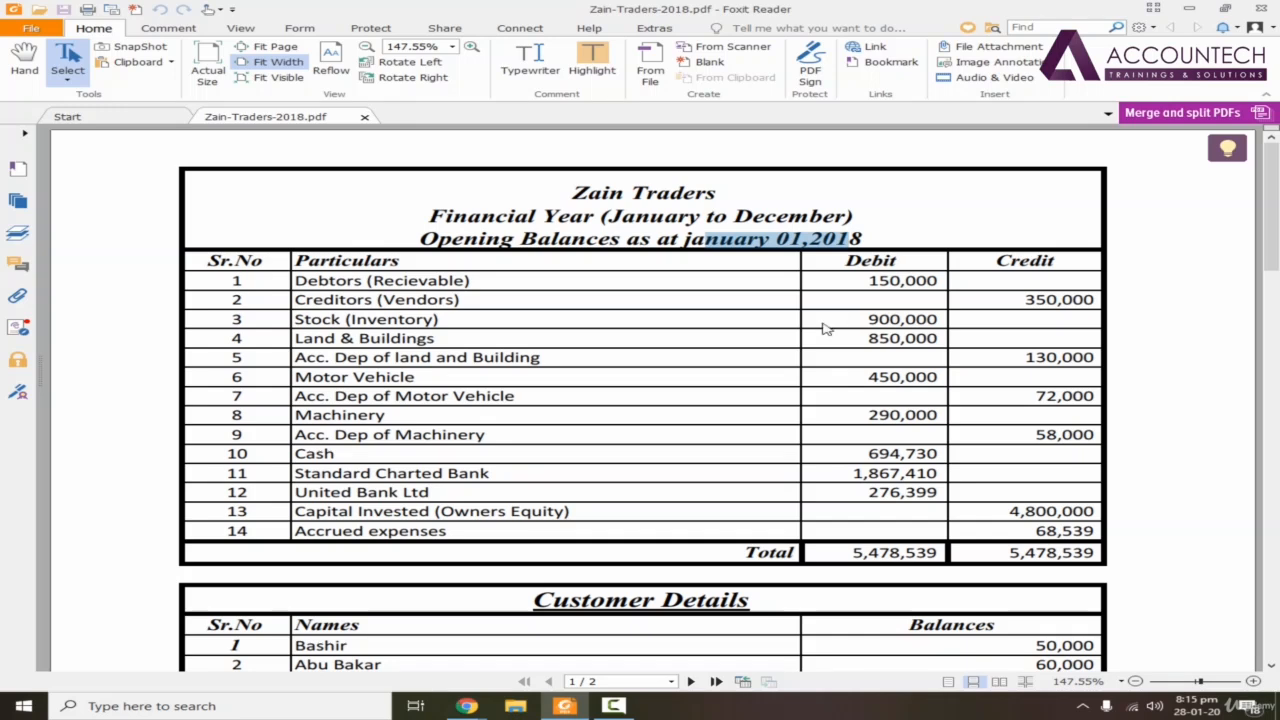
Review the debtors line in the opening balances table and the customer, vendor and inventory details below it
{"action": "scroll", "coordinate": [507, 330], "scroll_direction": "down", "scroll_amount": 1}
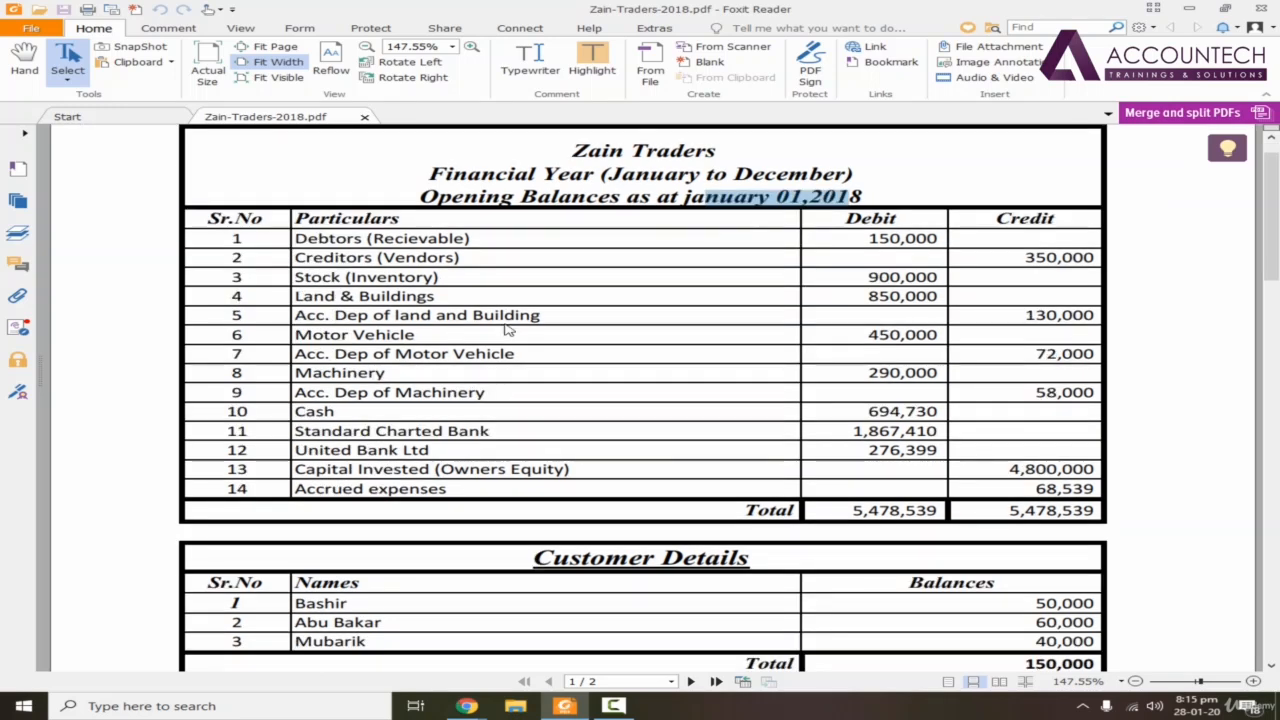
{"action": "left_click", "coordinate": [330, 244]}
{"action": "left_click_drag", "start_coordinate": [298, 239], "coordinate": [462, 241]}
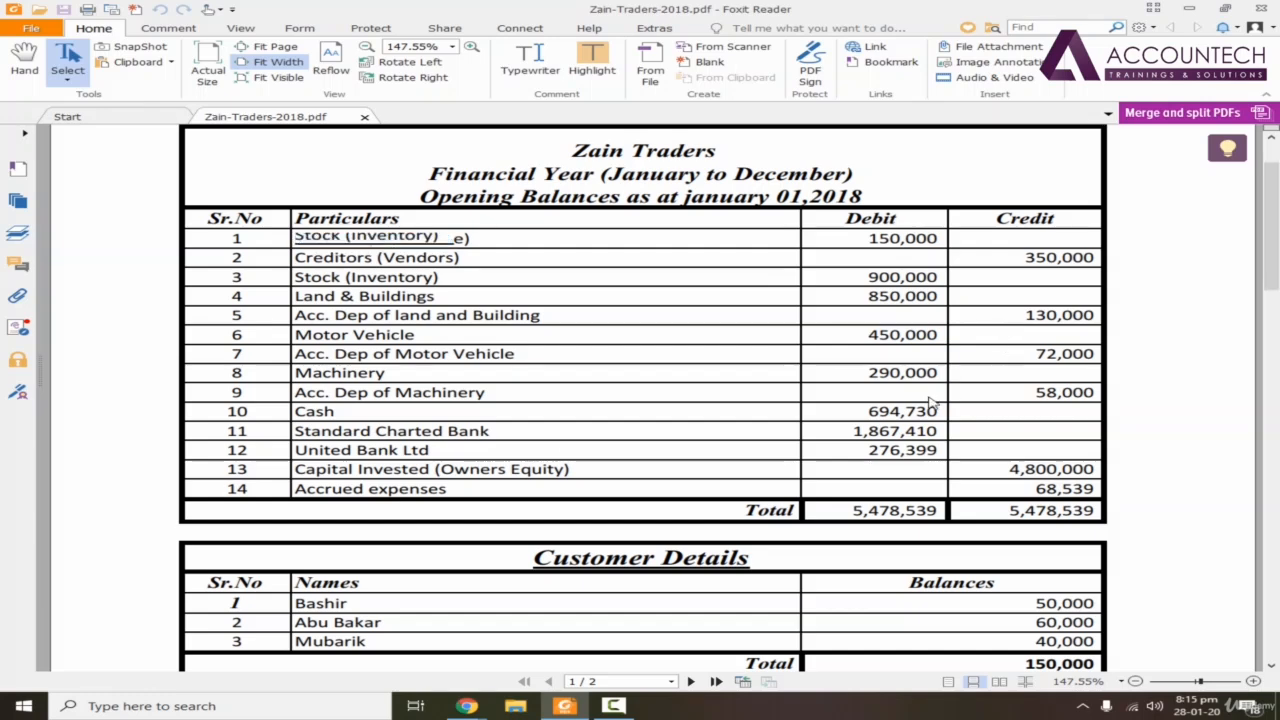
{"action": "scroll", "coordinate": [866, 411], "scroll_direction": "down", "scroll_amount": 2}
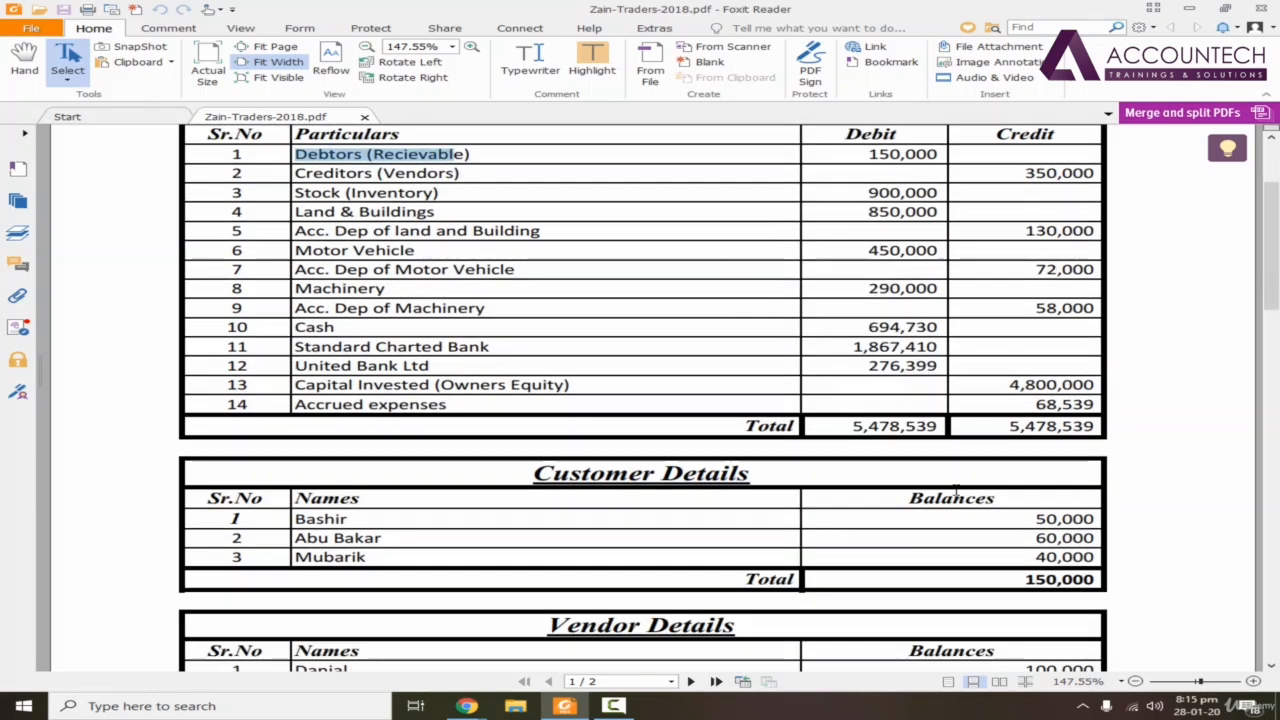
{"action": "scroll", "coordinate": [950, 440], "scroll_direction": "down", "scroll_amount": 3}
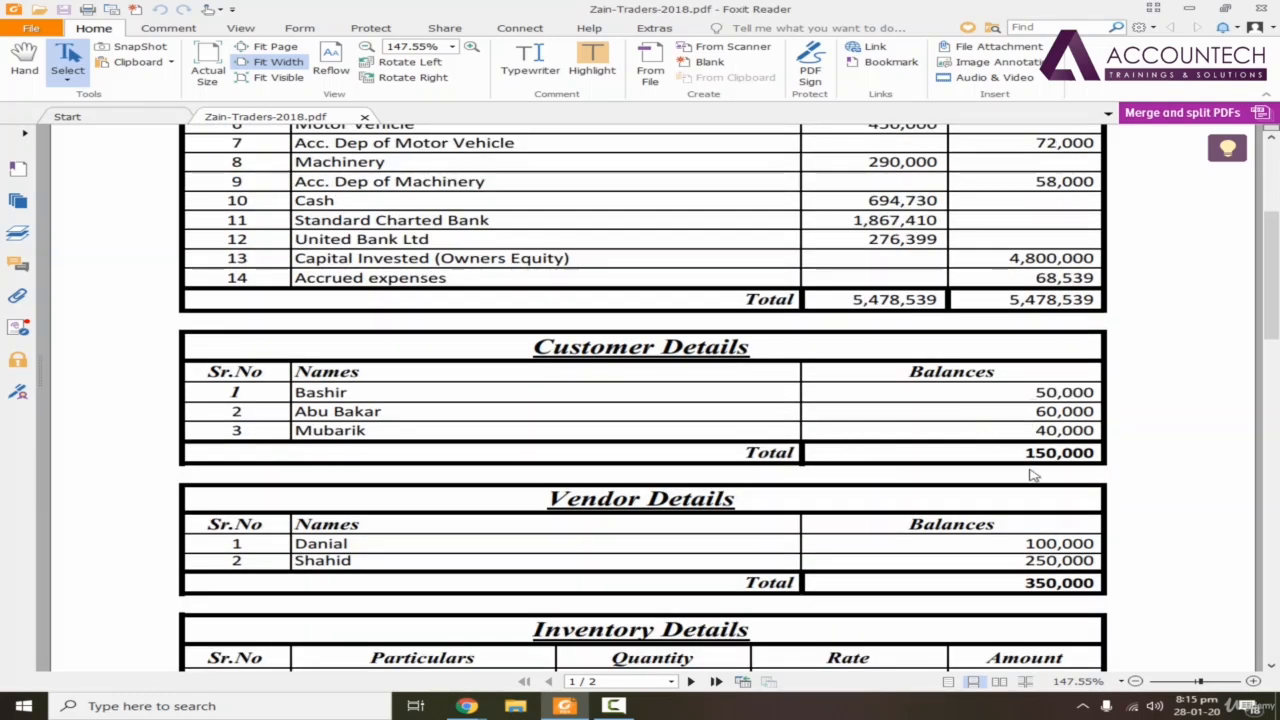
{"action": "scroll", "coordinate": [1030, 472], "scroll_direction": "down", "scroll_amount": 3}
{"action": "scroll", "coordinate": [990, 490], "scroll_direction": "up", "scroll_amount": 8}
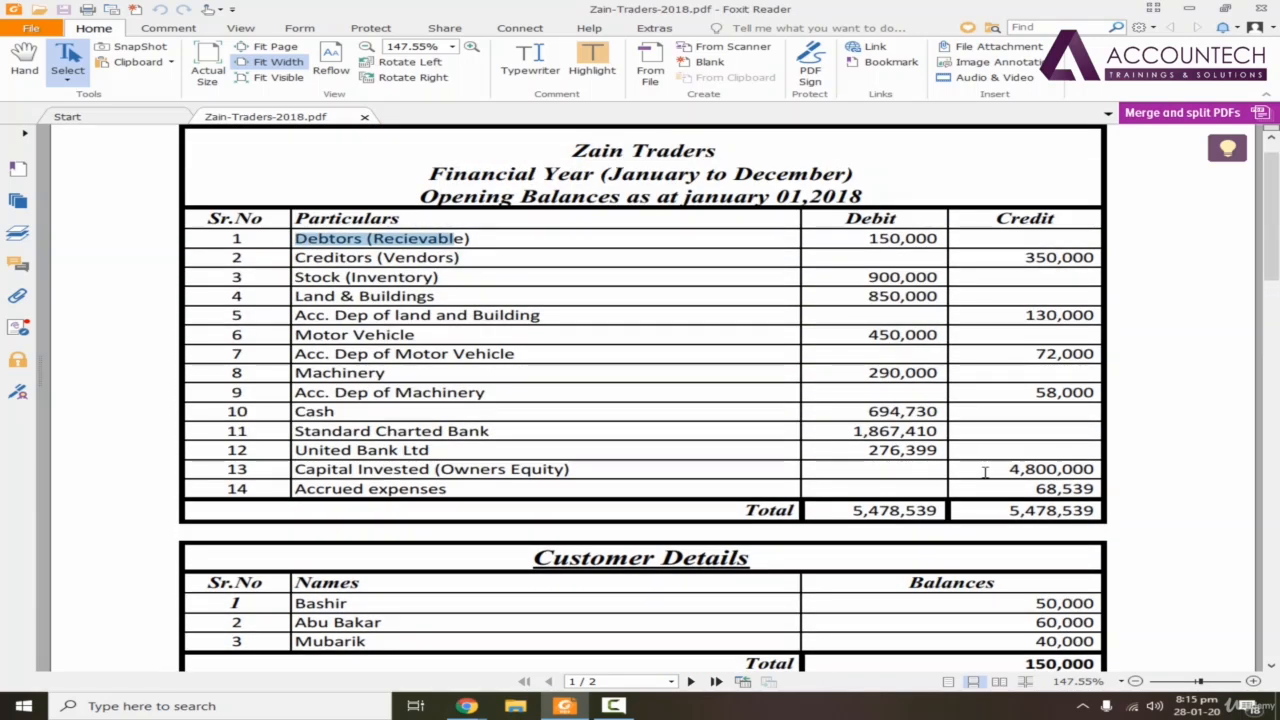
{"action": "left_click", "coordinate": [725, 332]}
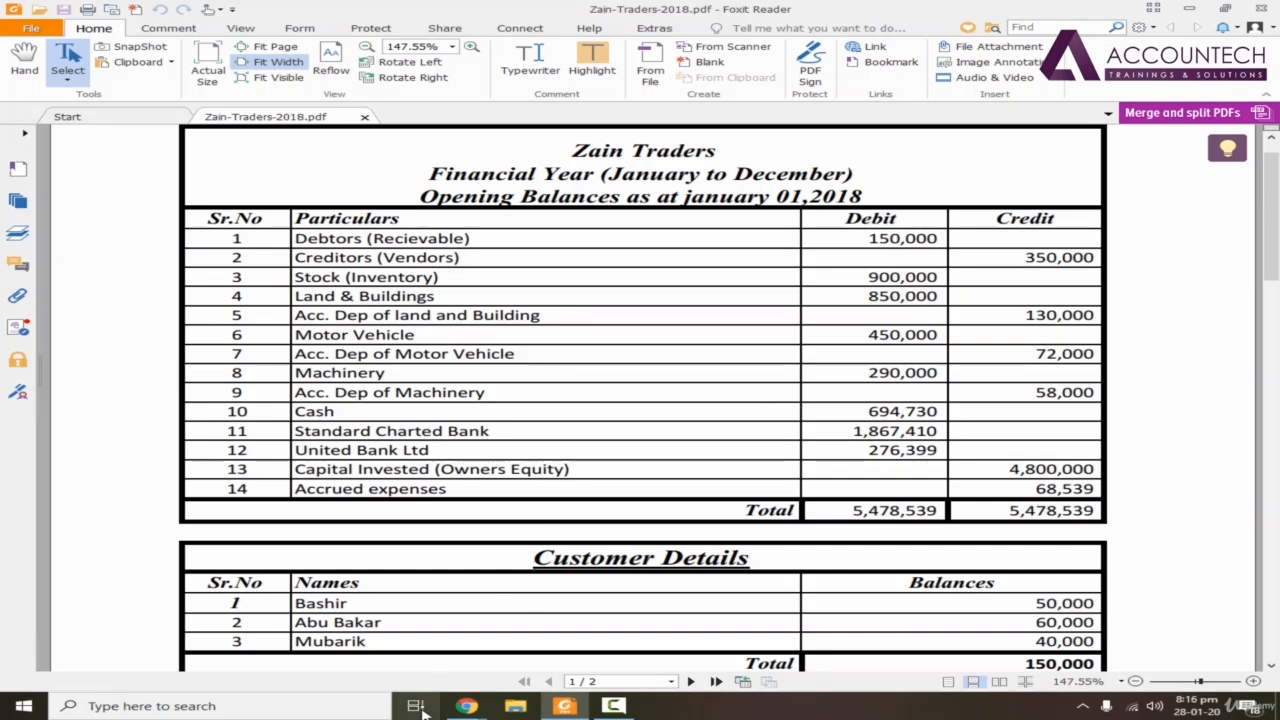
Switch to the QuickBooks setup in Chrome, enter Zain Traders as the legal business name and set the business type to Sole trader
{"action": "left_click", "coordinate": [466, 706]}
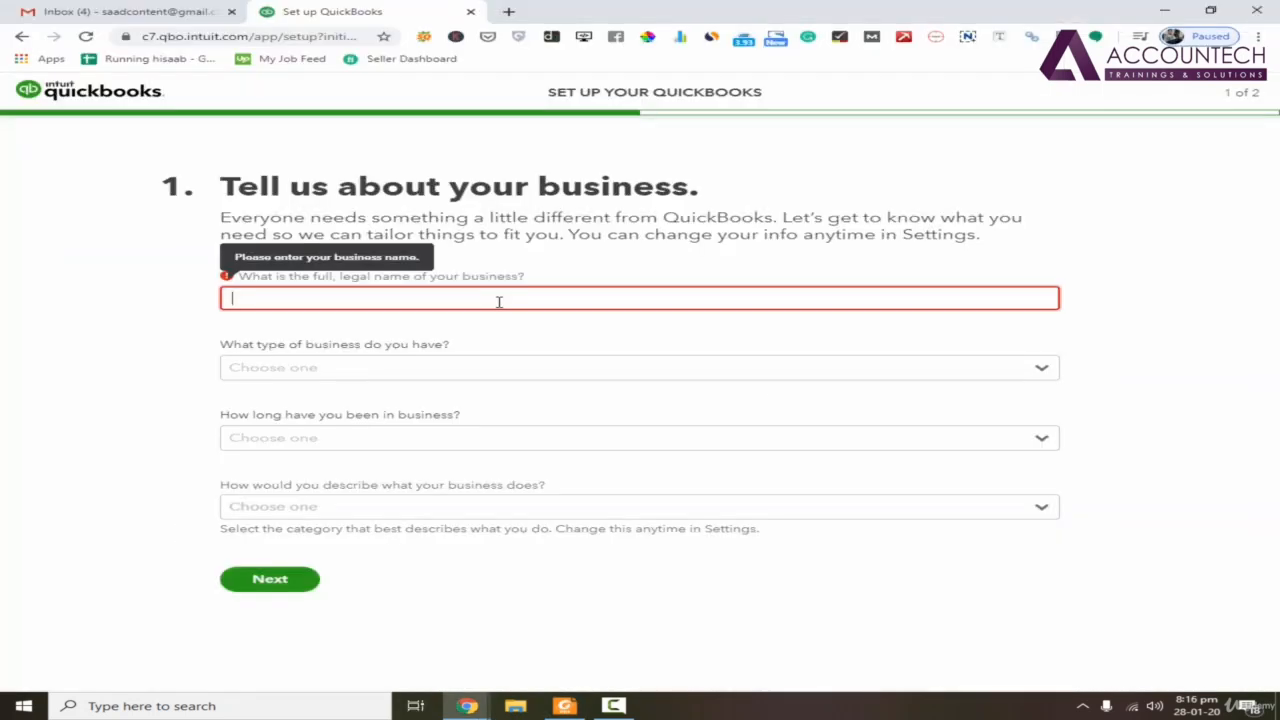
{"action": "type", "text": "Zain Traders"}
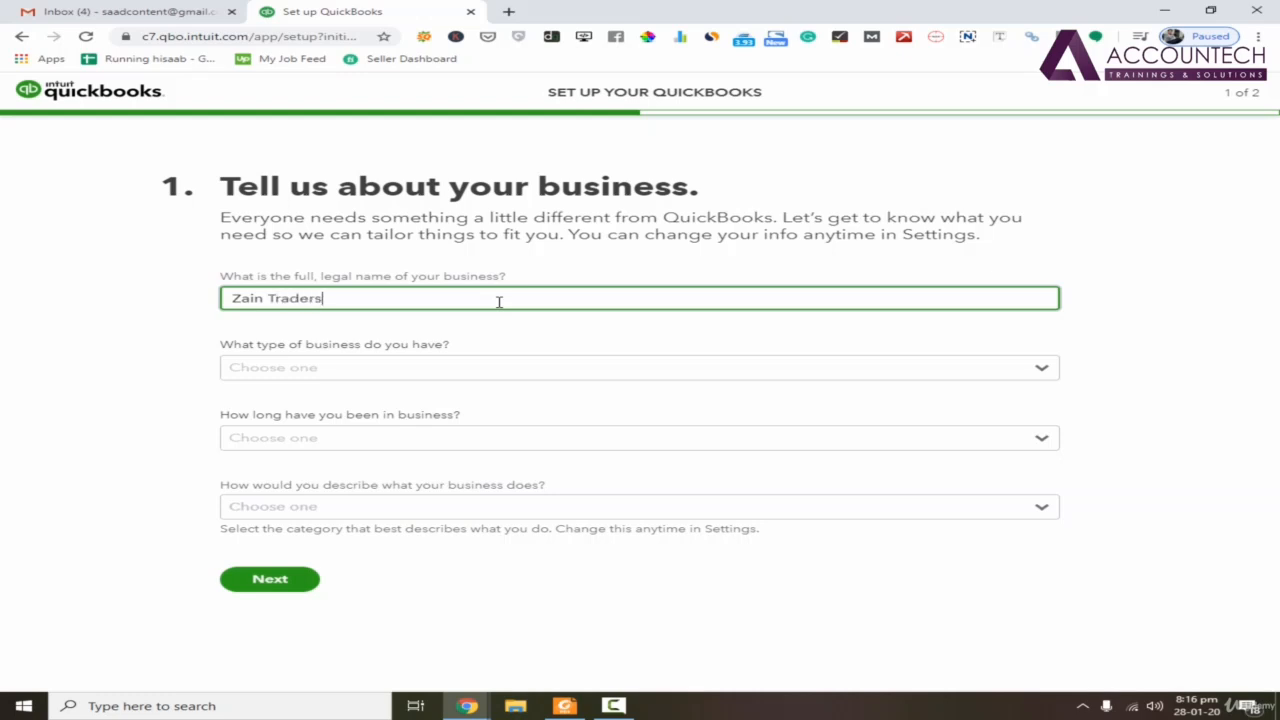
{"action": "key", "text": "Tab"}
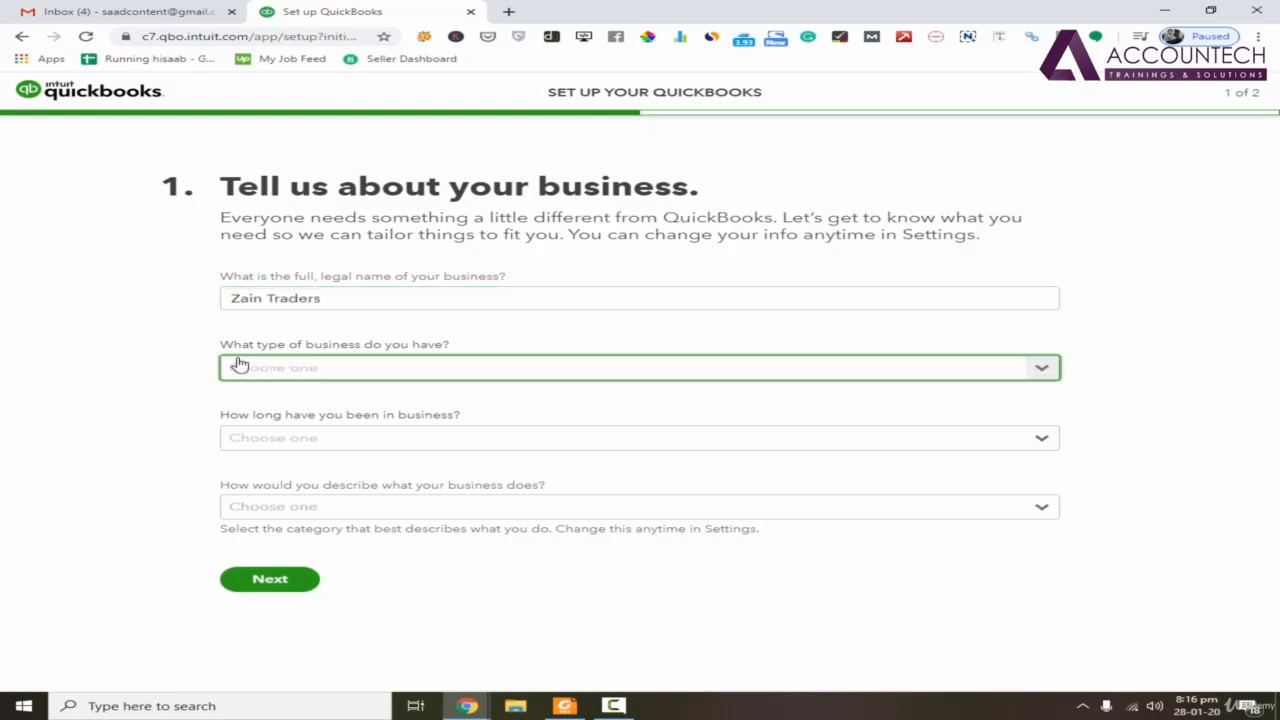
{"action": "left_click", "coordinate": [481, 371]}
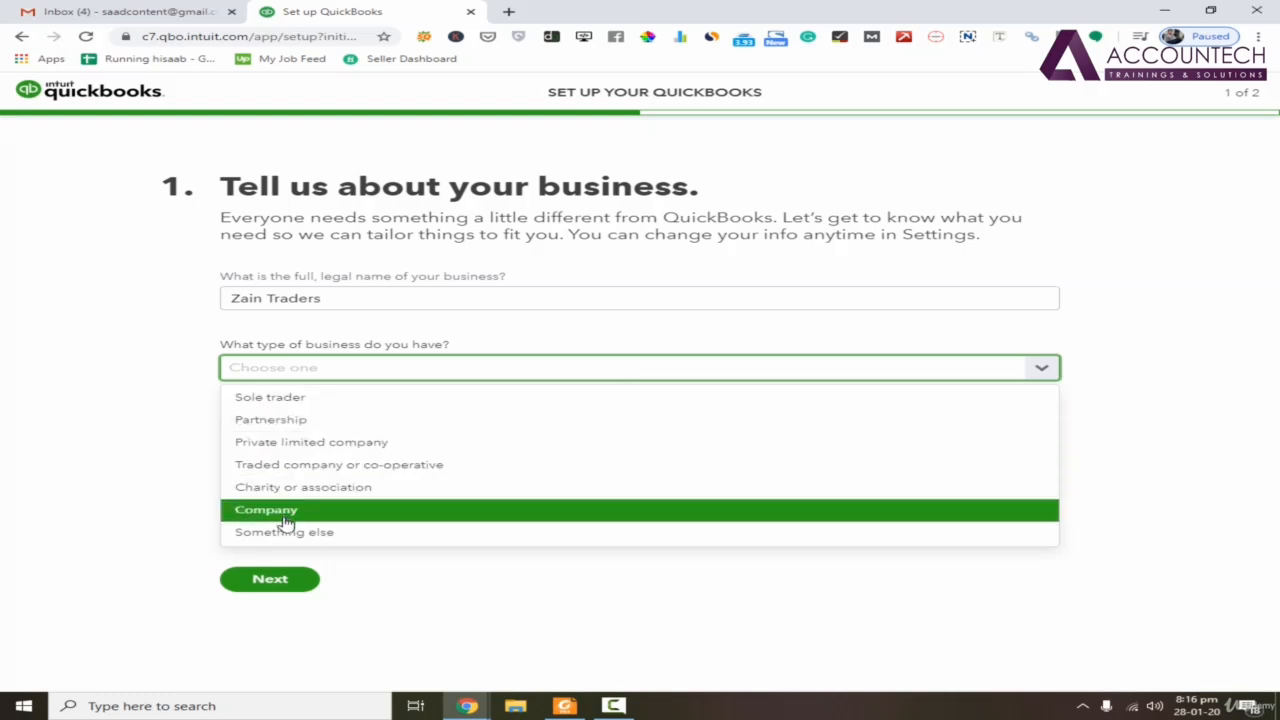
{"action": "left_click", "coordinate": [301, 408]}
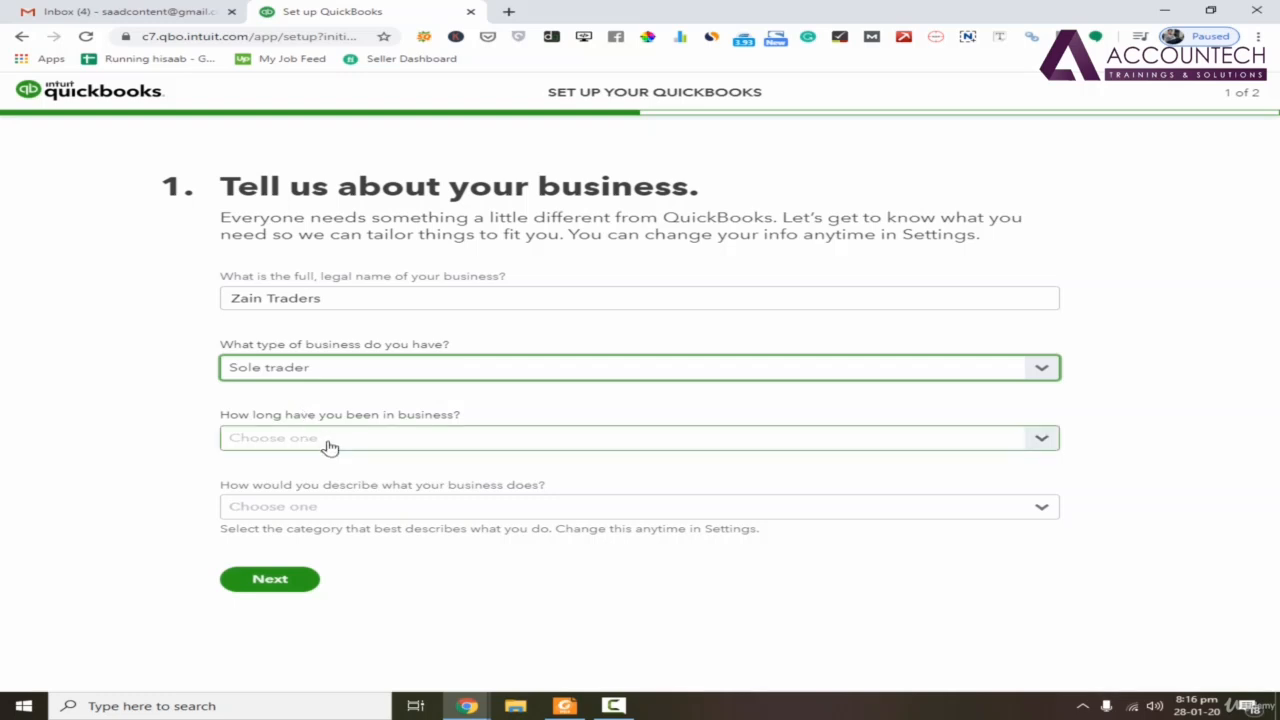
Set the time in business to 5-9 years and the business category to Retail Trade & Ecommerce (Non-Food)
{"action": "left_click", "coordinate": [481, 436]}
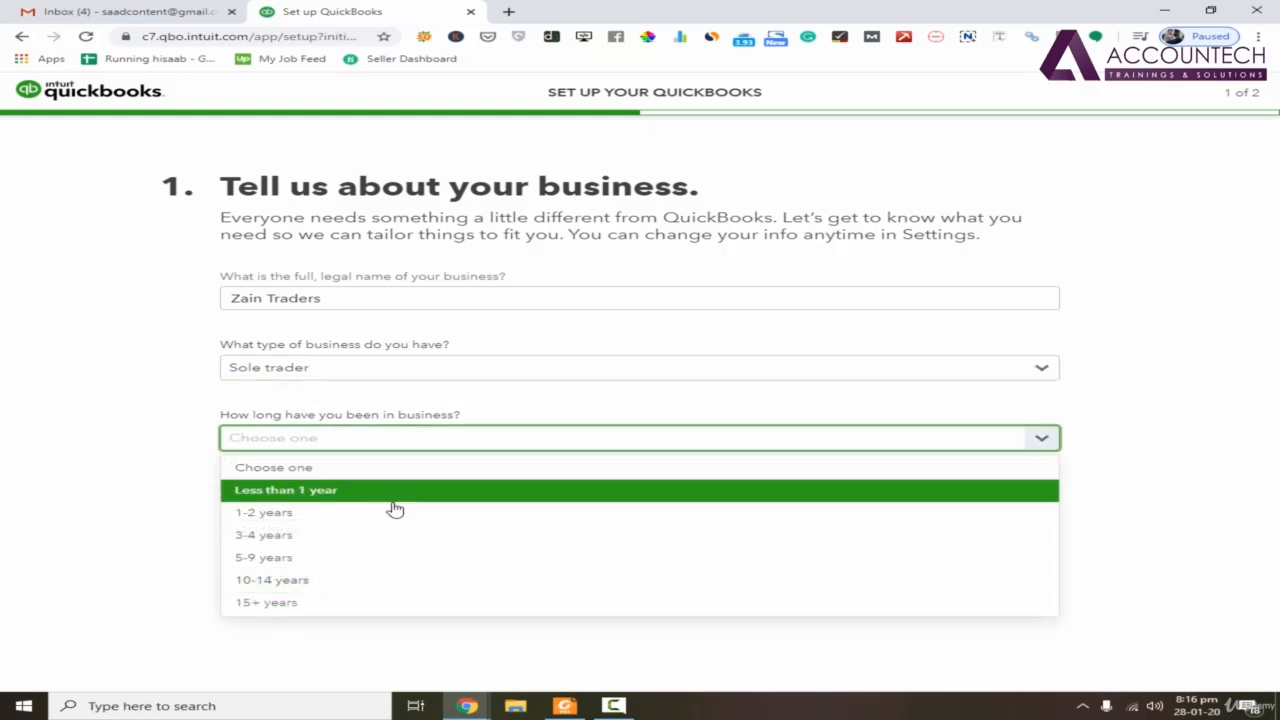
{"action": "left_click", "coordinate": [310, 568]}
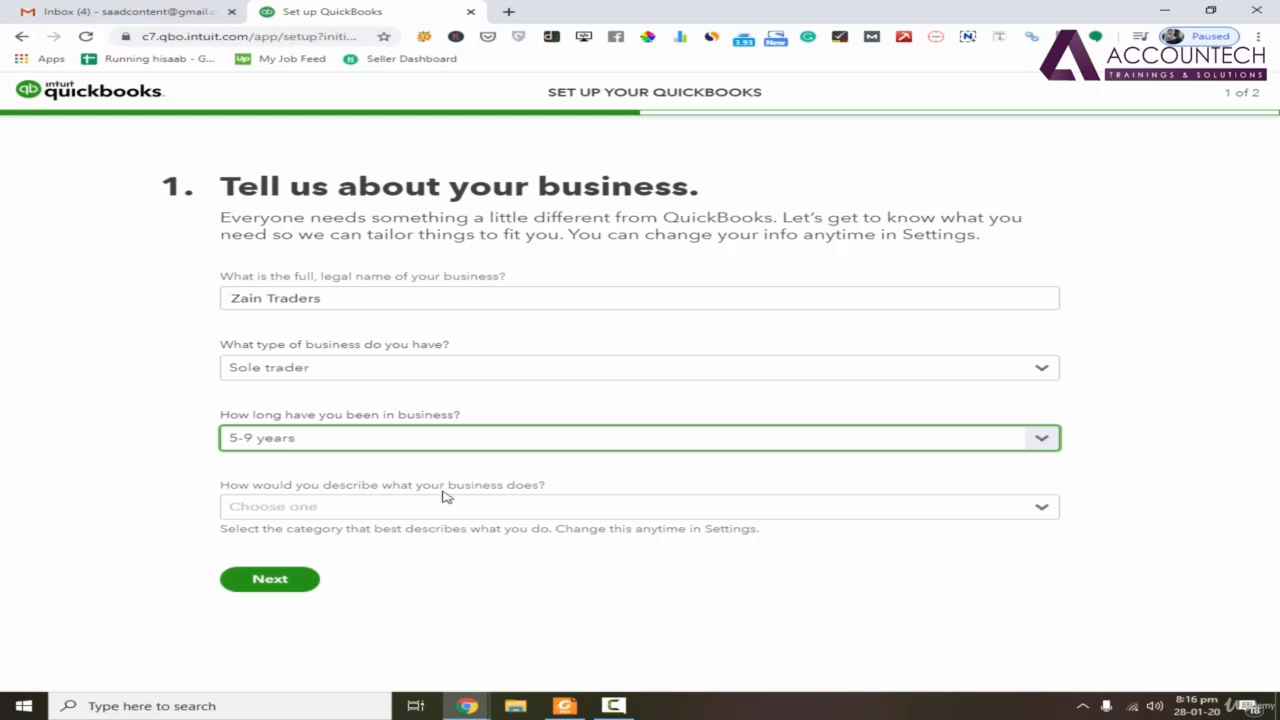
{"action": "left_click", "coordinate": [525, 506]}
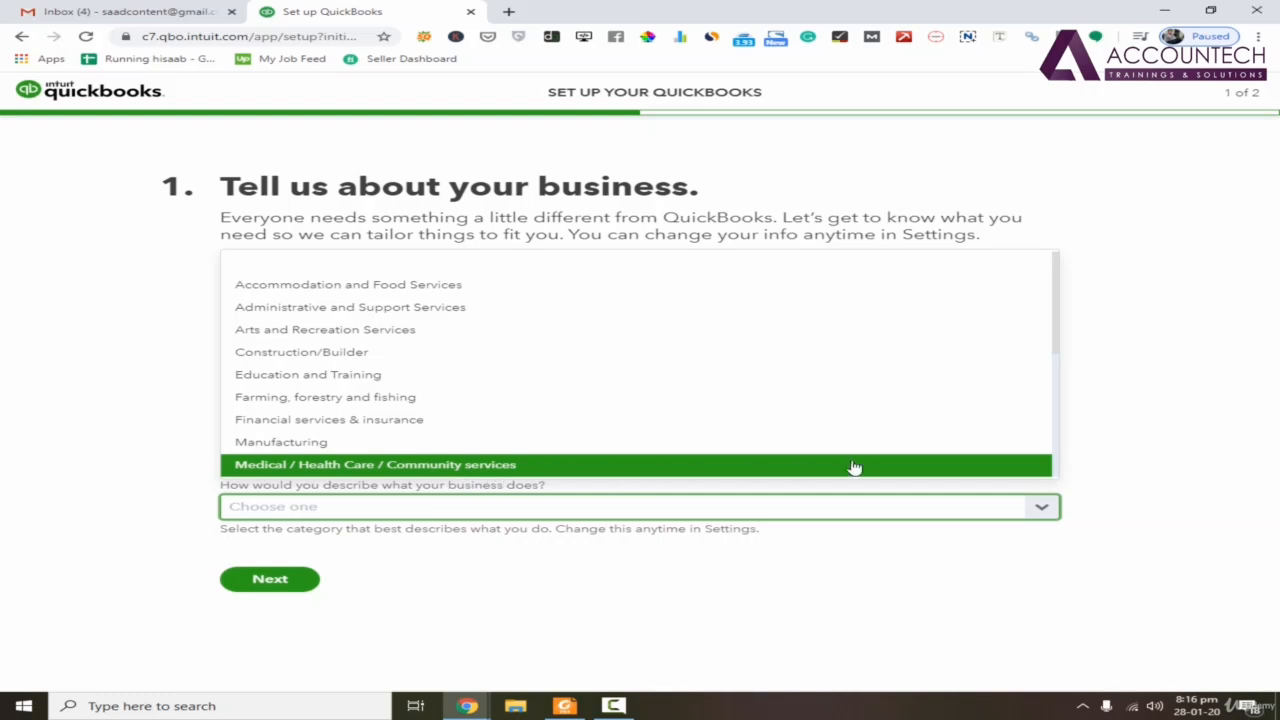
{"action": "scroll", "coordinate": [867, 467], "scroll_direction": "down", "scroll_amount": 2}
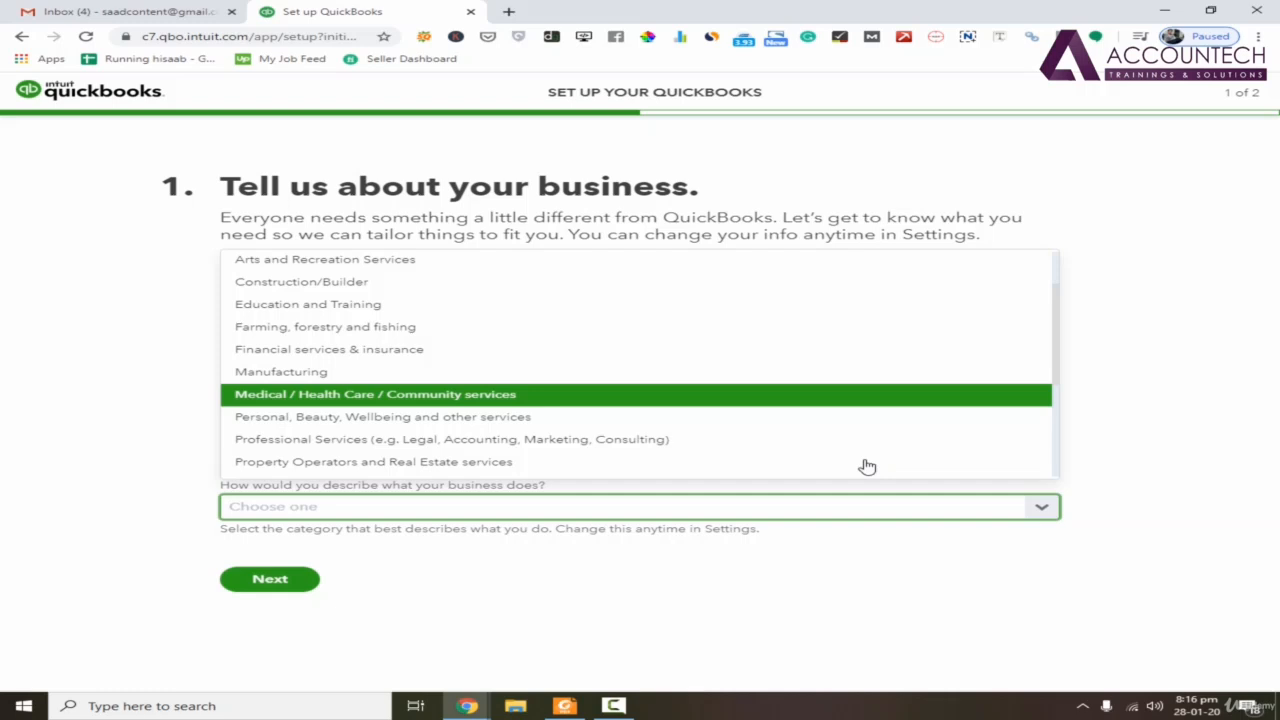
{"action": "scroll", "coordinate": [757, 437], "scroll_direction": "up", "scroll_amount": 2}
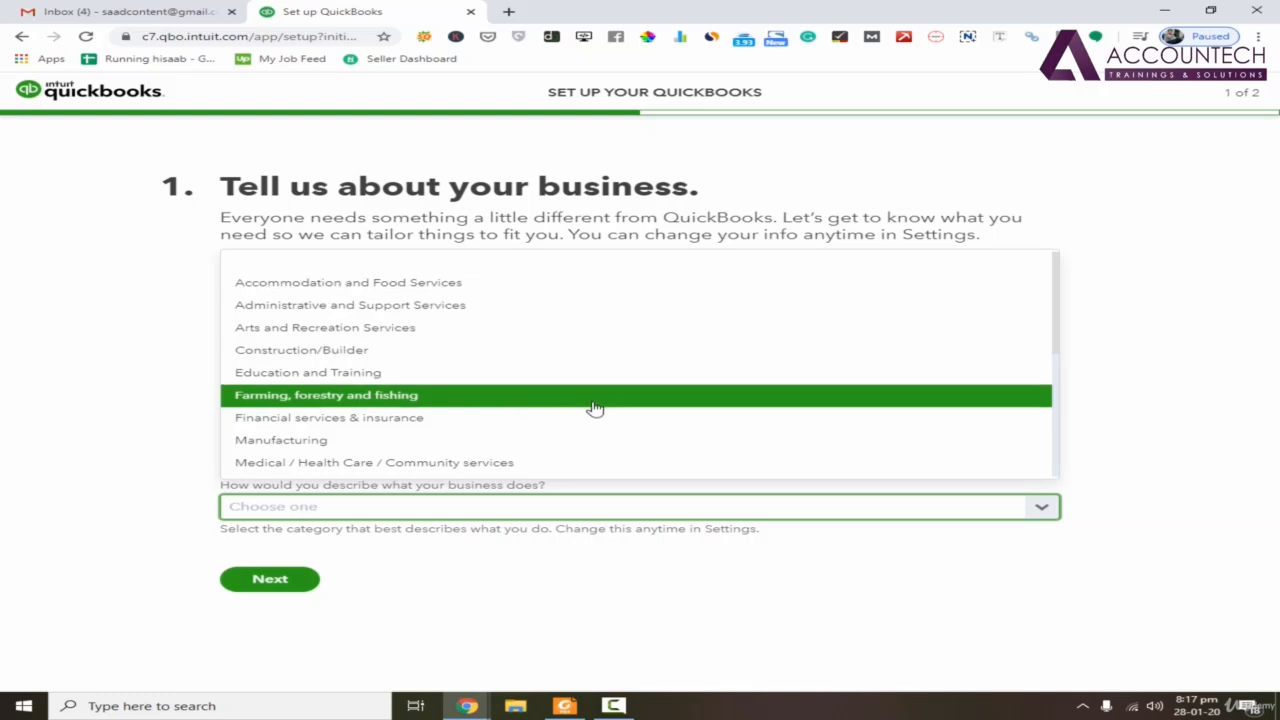
{"action": "scroll", "coordinate": [594, 408], "scroll_direction": "down", "scroll_amount": 1}
{"action": "scroll", "coordinate": [594, 408], "scroll_direction": "down", "scroll_amount": 2}
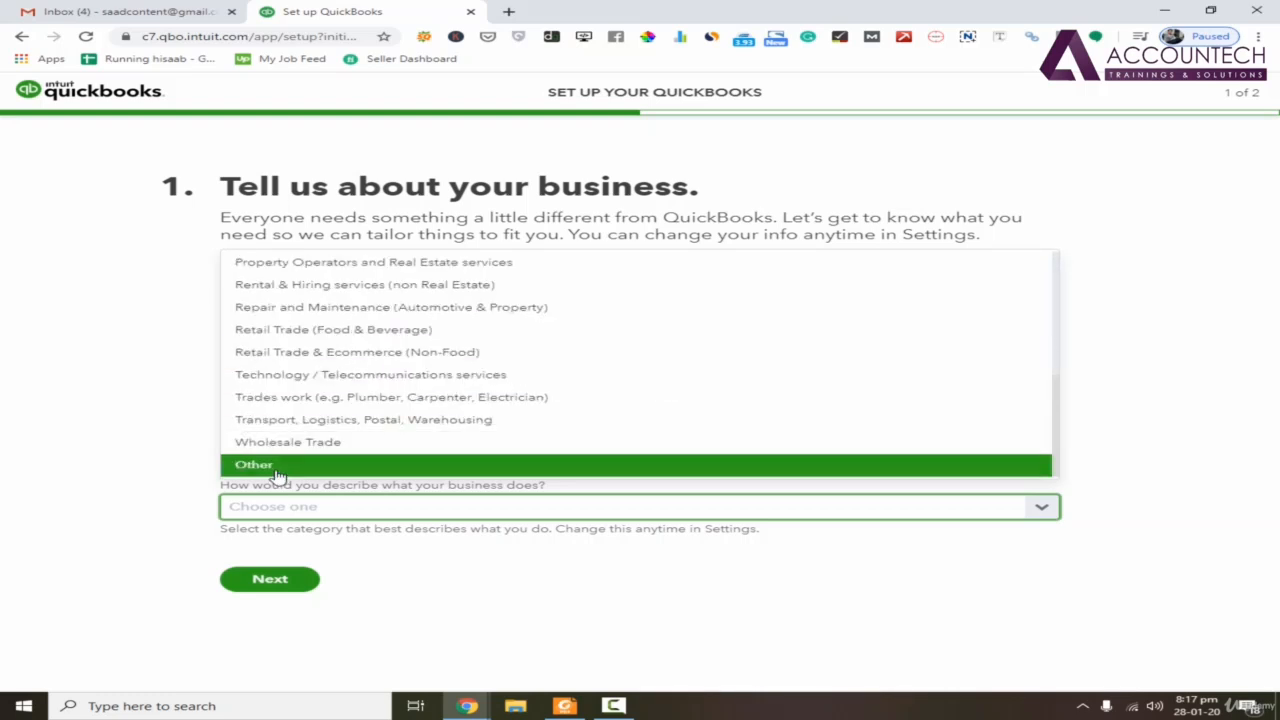
{"action": "left_click", "coordinate": [349, 356]}
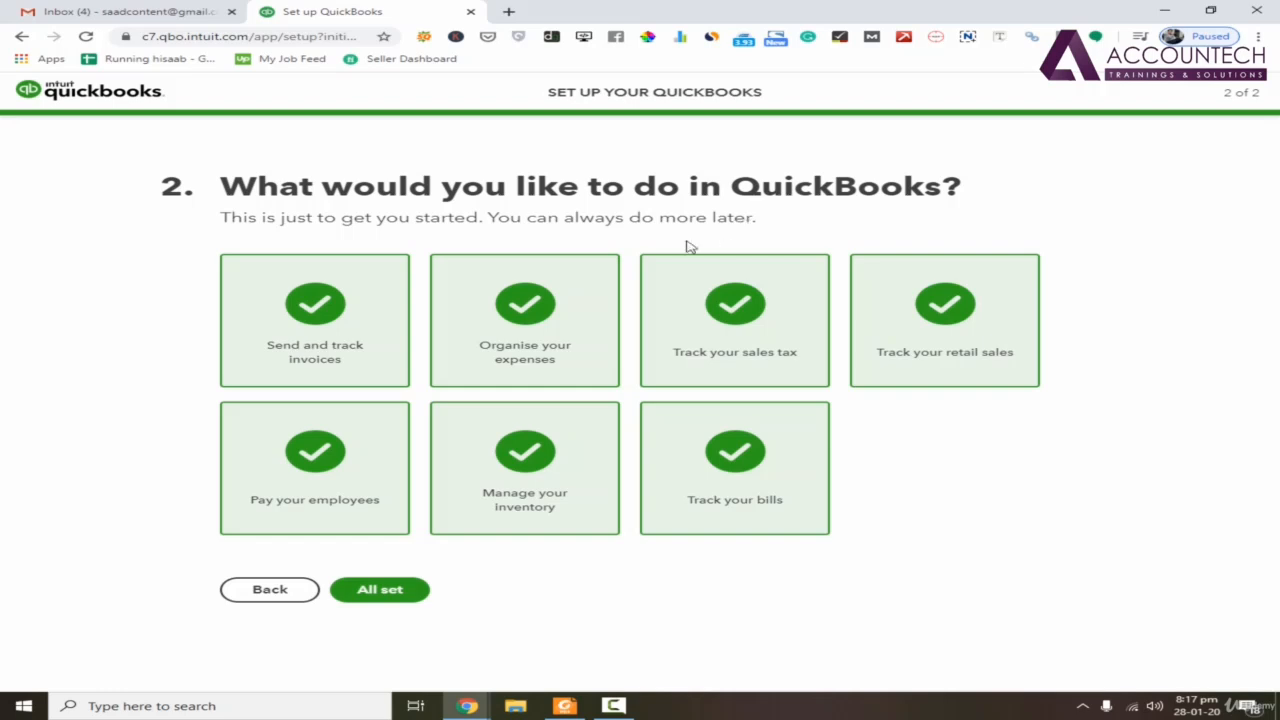
Deselect all seven options for what to do in QuickBooks, from invoices to employee pay, and complete the setup
{"action": "left_click", "coordinate": [335, 315]}
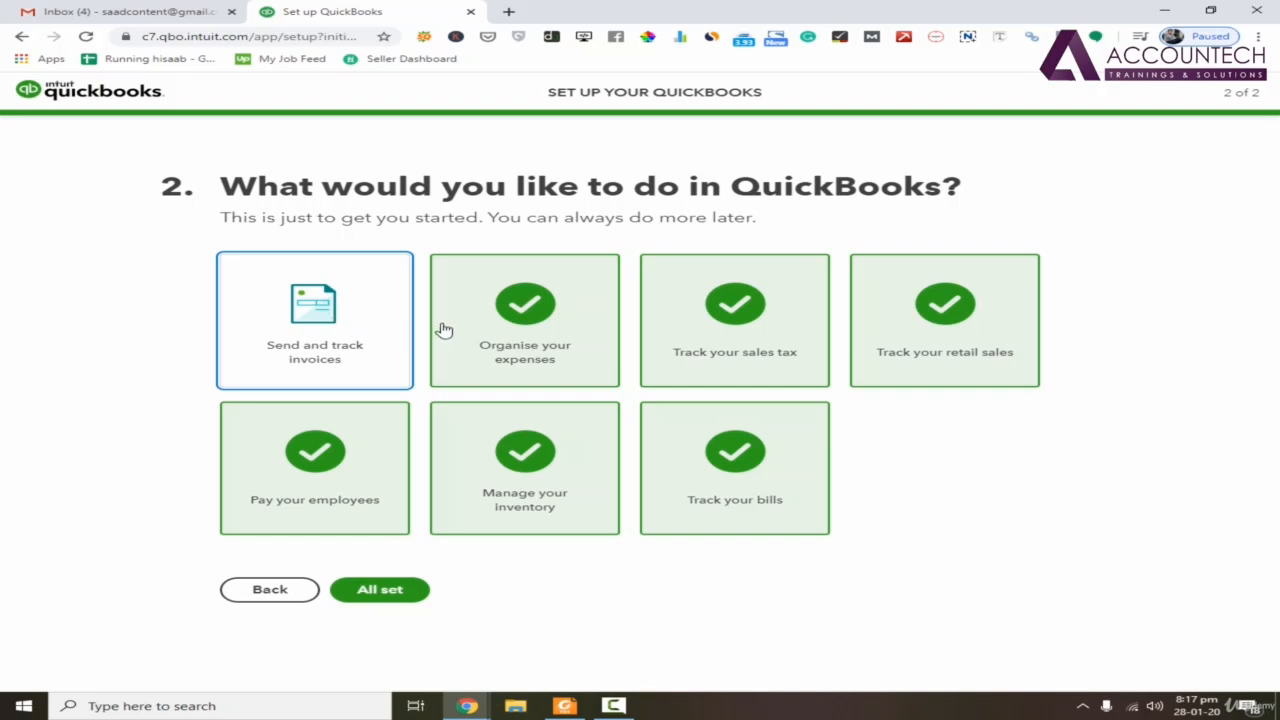
{"action": "left_click", "coordinate": [530, 338]}
{"action": "left_click", "coordinate": [770, 335]}
{"action": "left_click", "coordinate": [994, 334]}
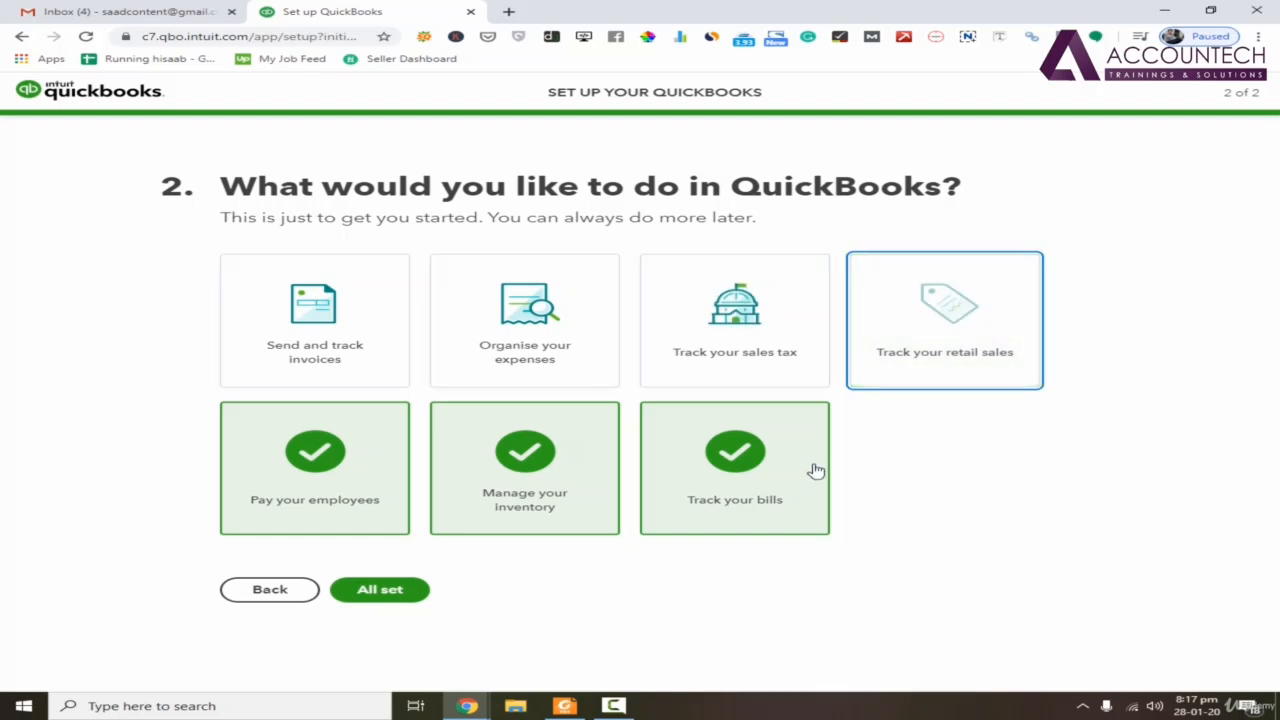
{"action": "left_click", "coordinate": [817, 469]}
{"action": "left_click", "coordinate": [566, 477]}
{"action": "left_click", "coordinate": [320, 470]}
{"action": "left_click", "coordinate": [385, 592]}
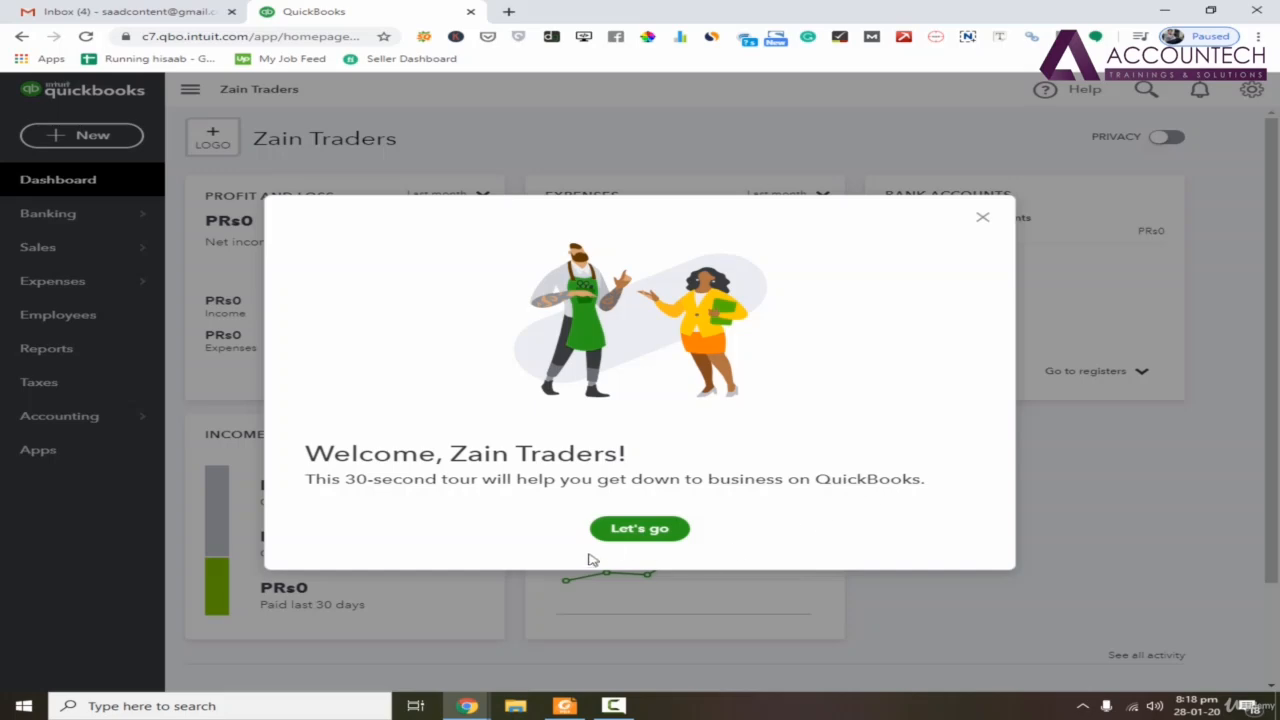
Start the welcome tour and go through its Get help and Get set up cards to reach the dashboard
{"action": "left_click", "coordinate": [634, 530]}
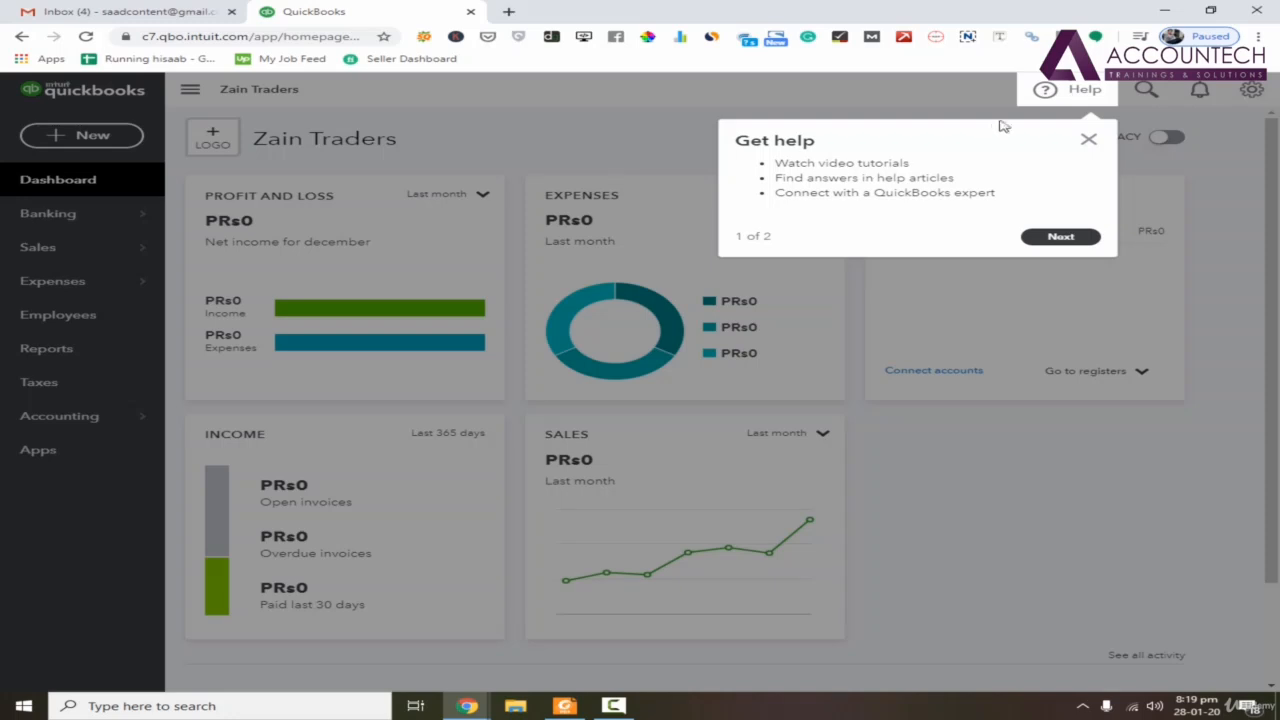
{"action": "left_click", "coordinate": [1061, 237]}
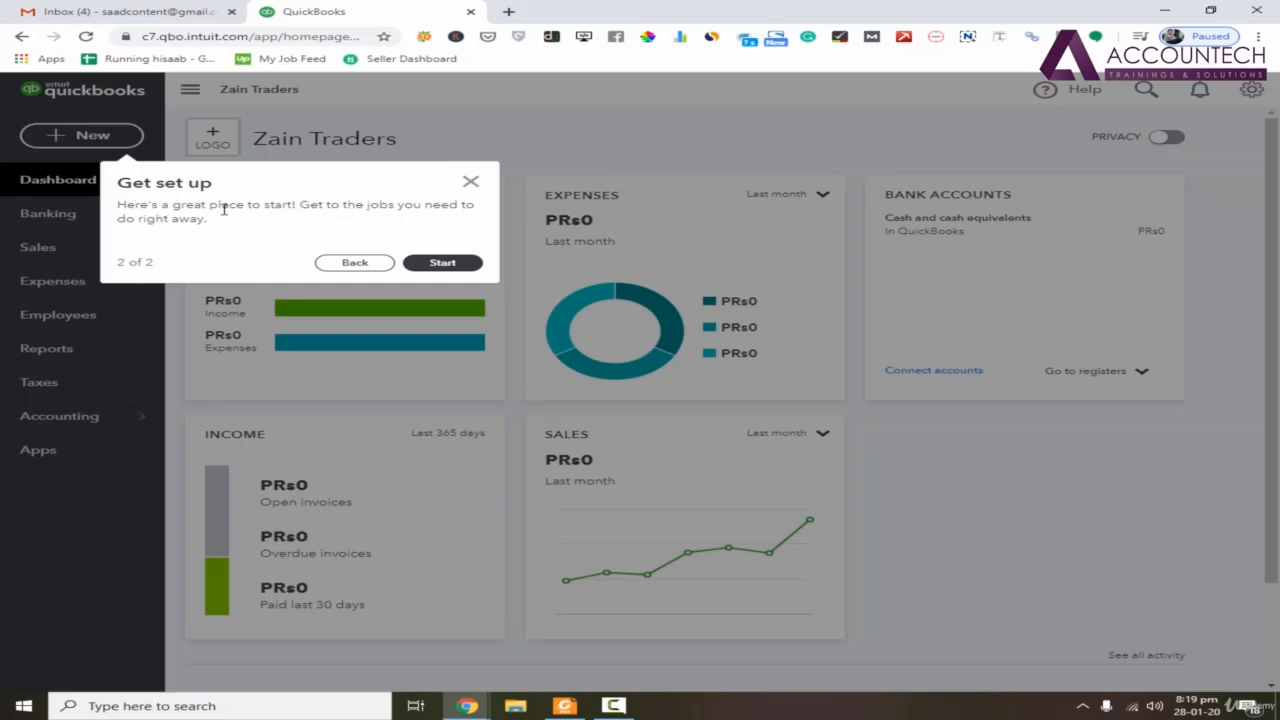
{"action": "left_click", "coordinate": [441, 263]}
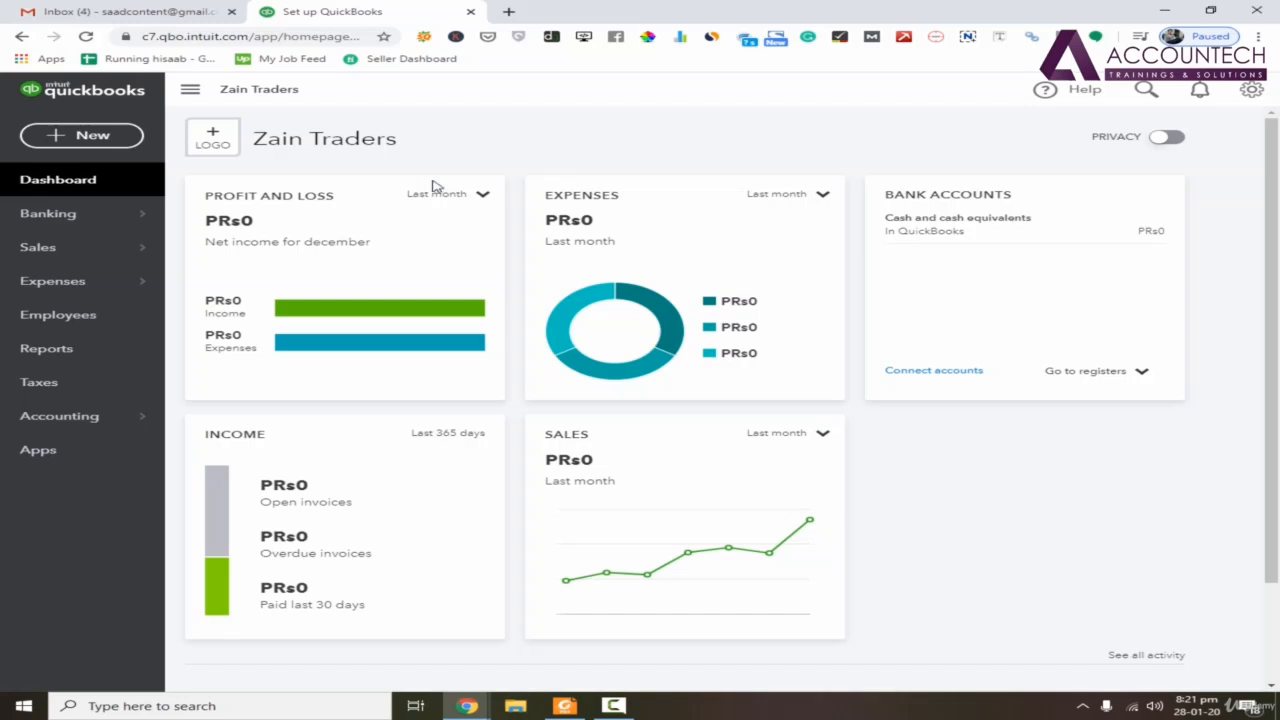
Look through the Banking, Sales, Products and Services, Expenses and Reports sections and the options under Accounting
{"action": "left_click", "coordinate": [71, 222]}
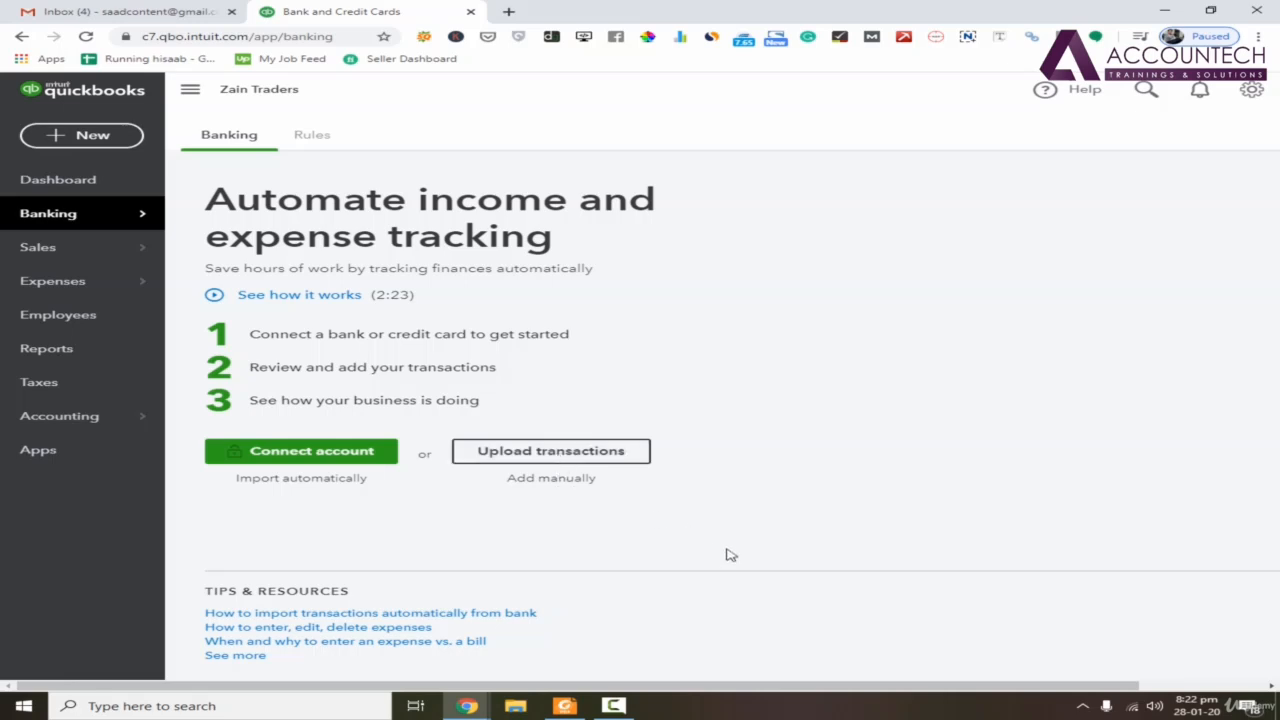
{"action": "left_click", "coordinate": [70, 264]}
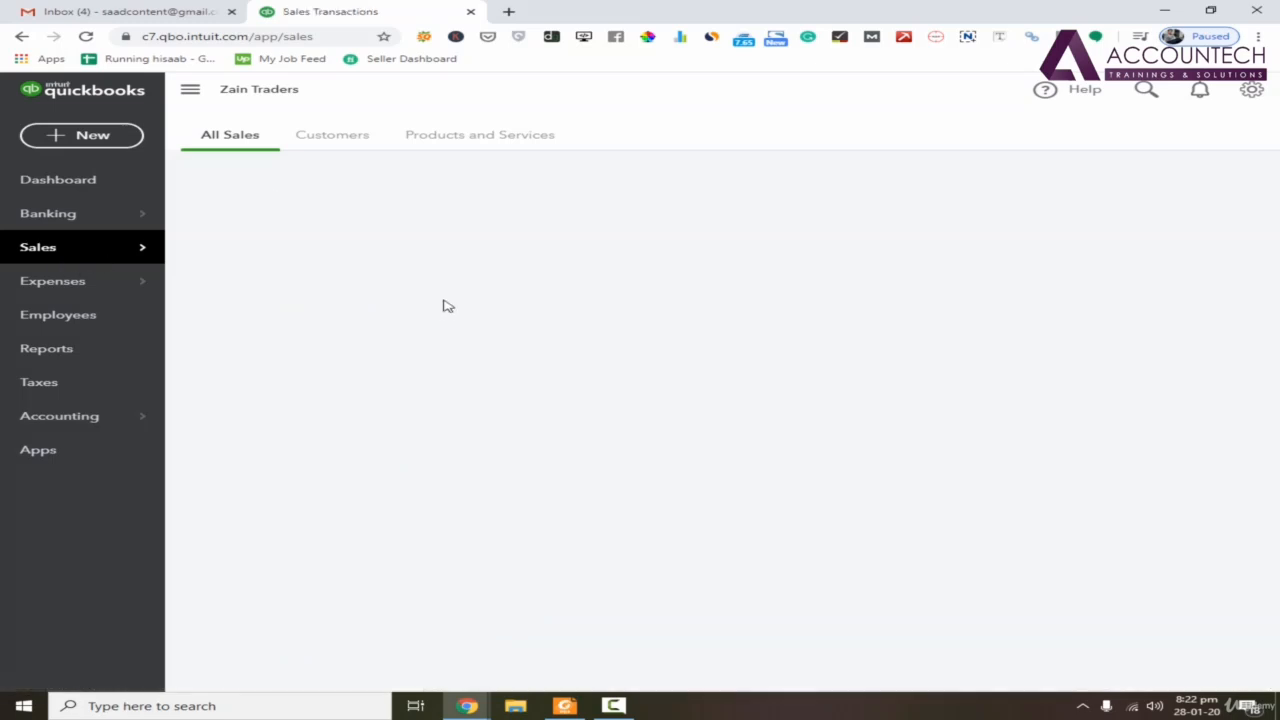
{"action": "left_click", "coordinate": [498, 140]}
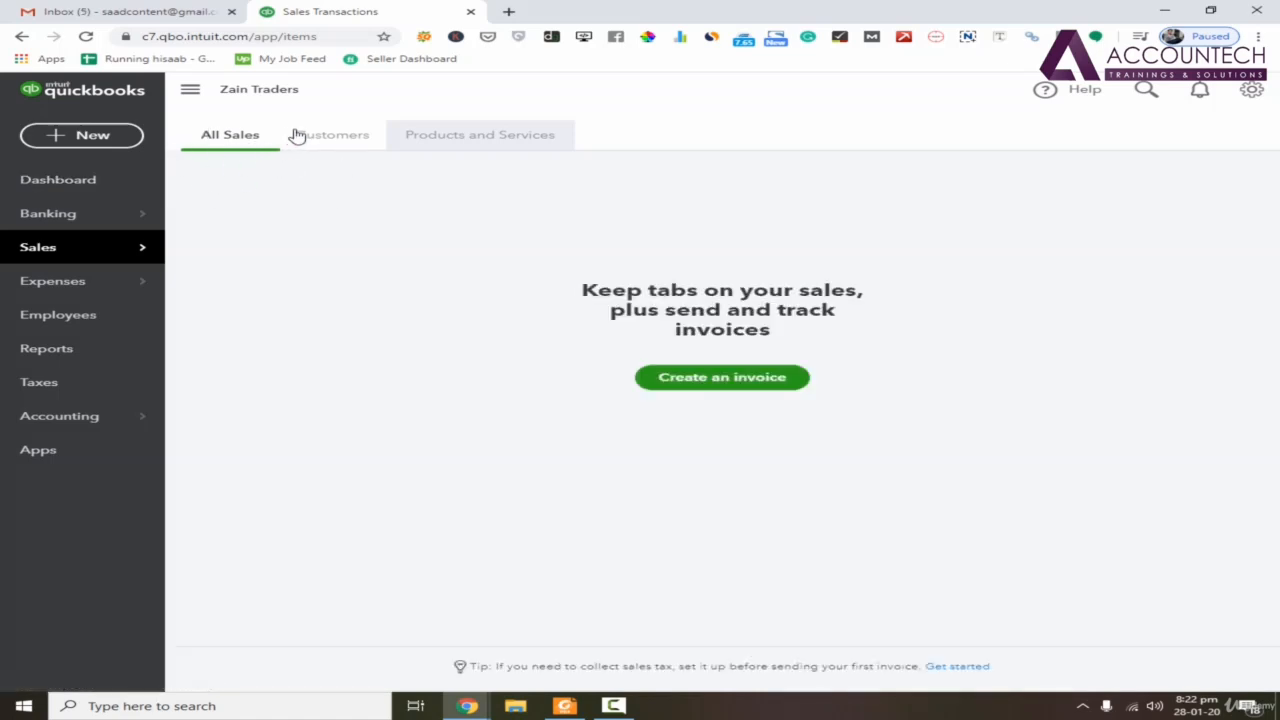
{"action": "left_click", "coordinate": [75, 288]}
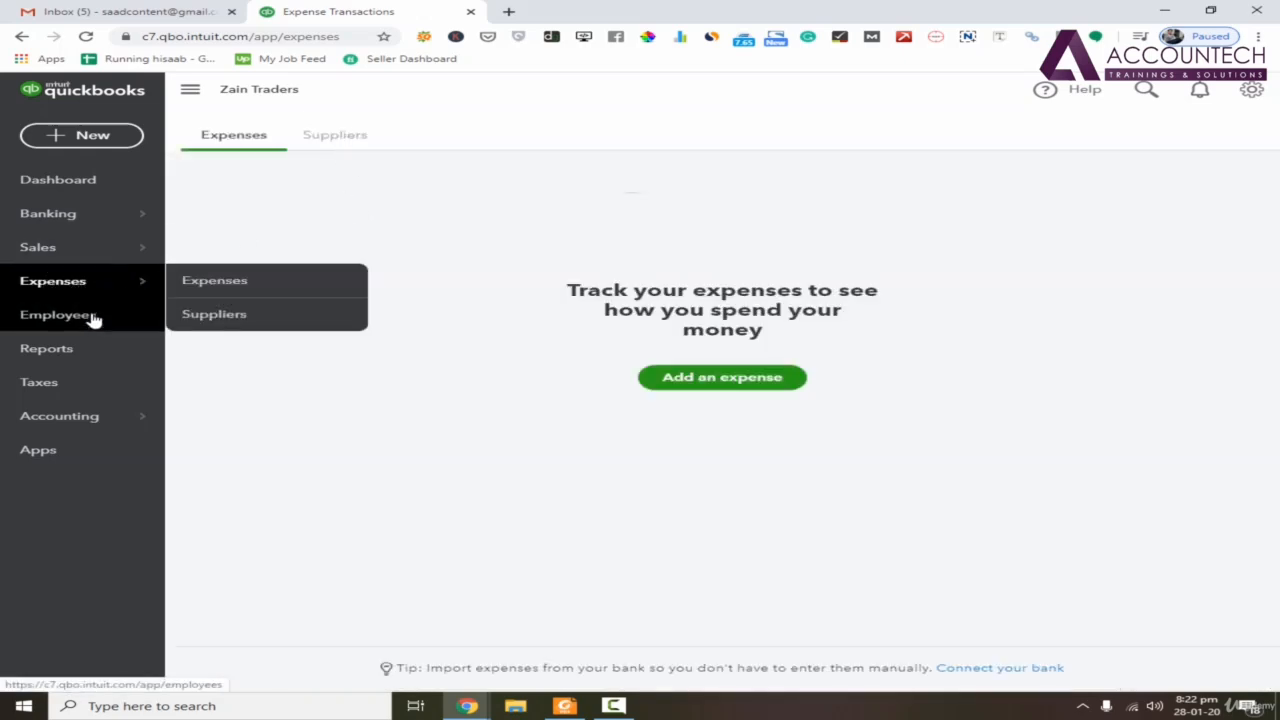
{"action": "left_click", "coordinate": [85, 360]}
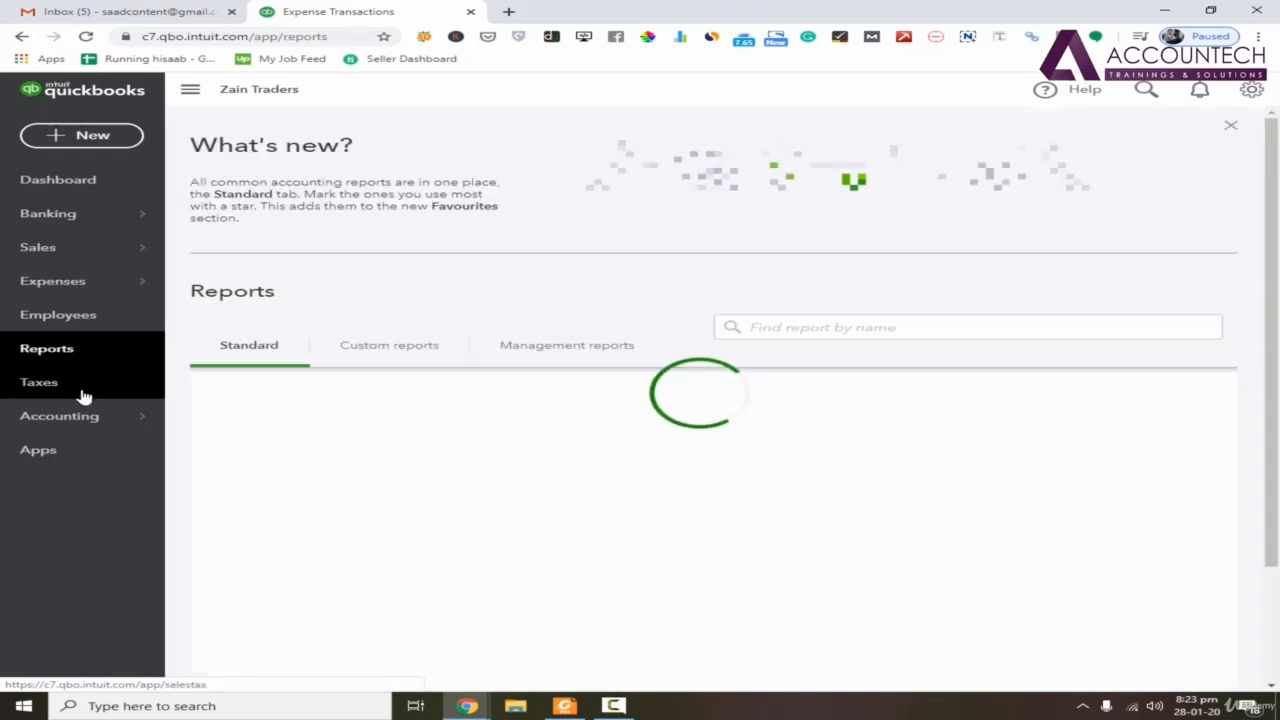
{"action": "mouse_move", "coordinate": [124, 425]}
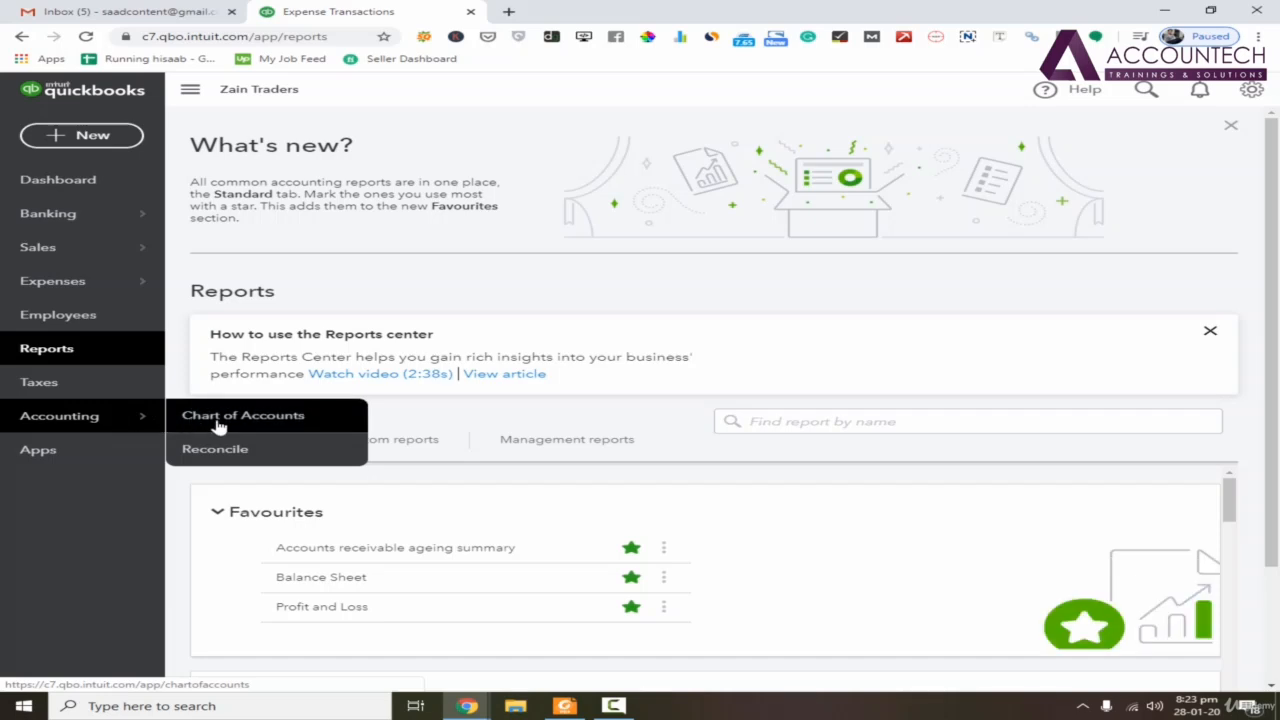